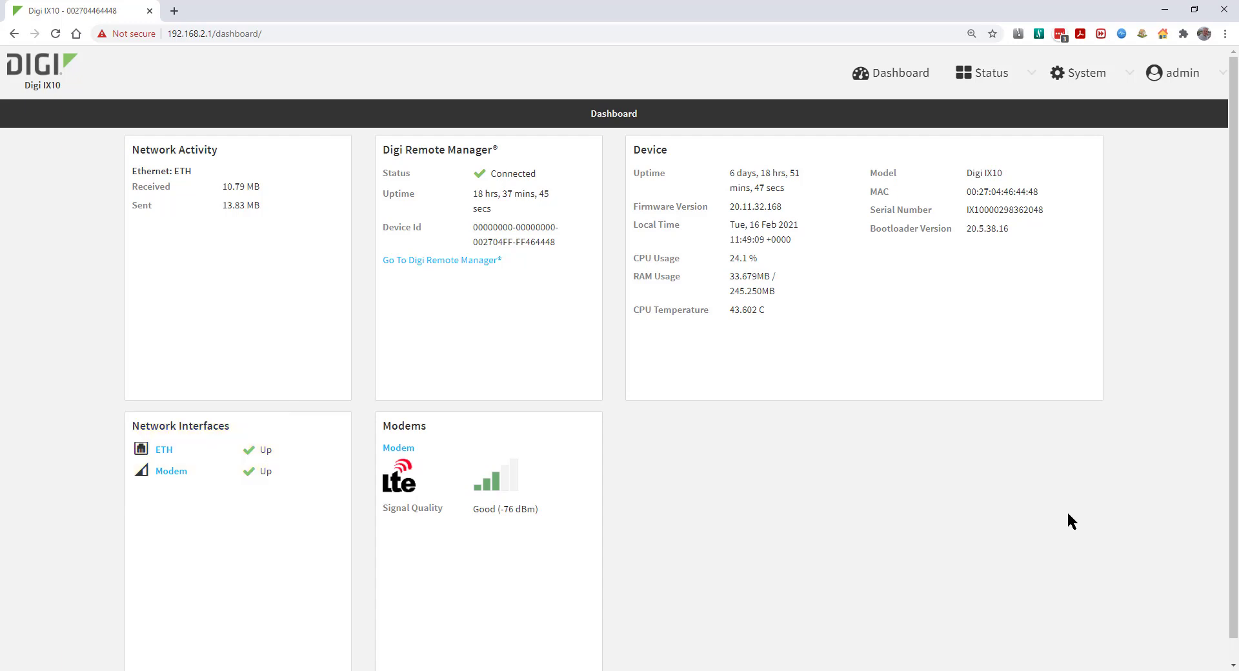
# In Device Configuration, expand Firewall > Packet filtering to show the 'Allow all outgoing traffic' rule.
pyautogui.click(1064, 74)
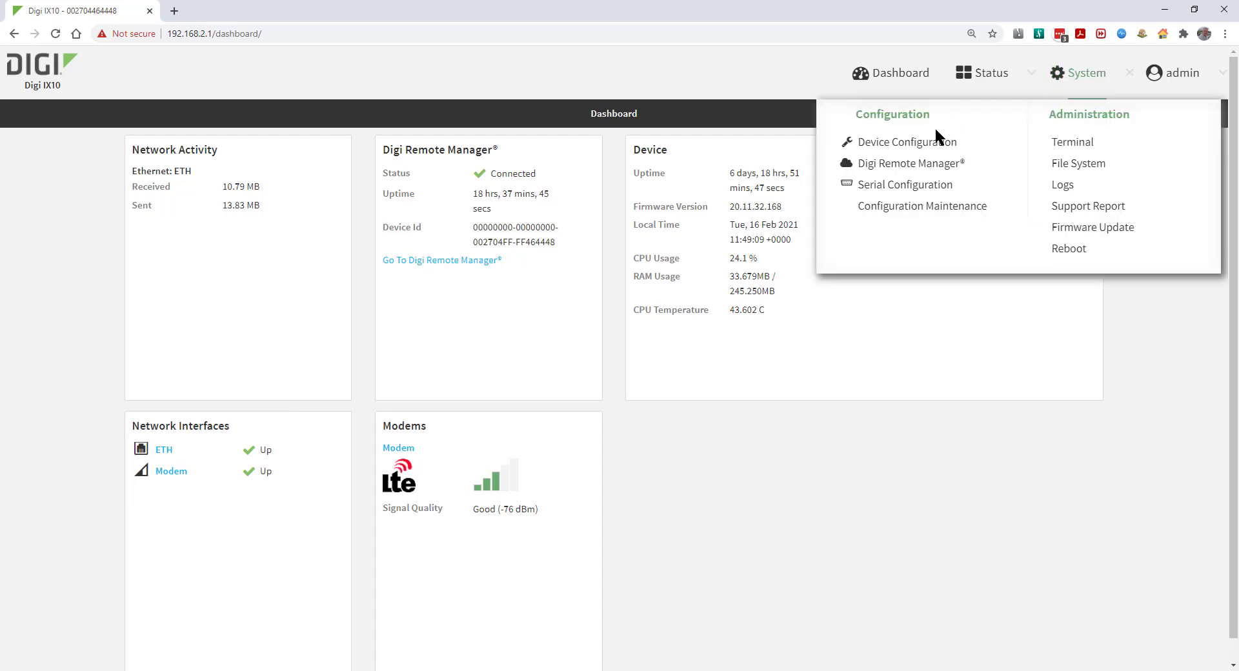
pyautogui.click(926, 143)
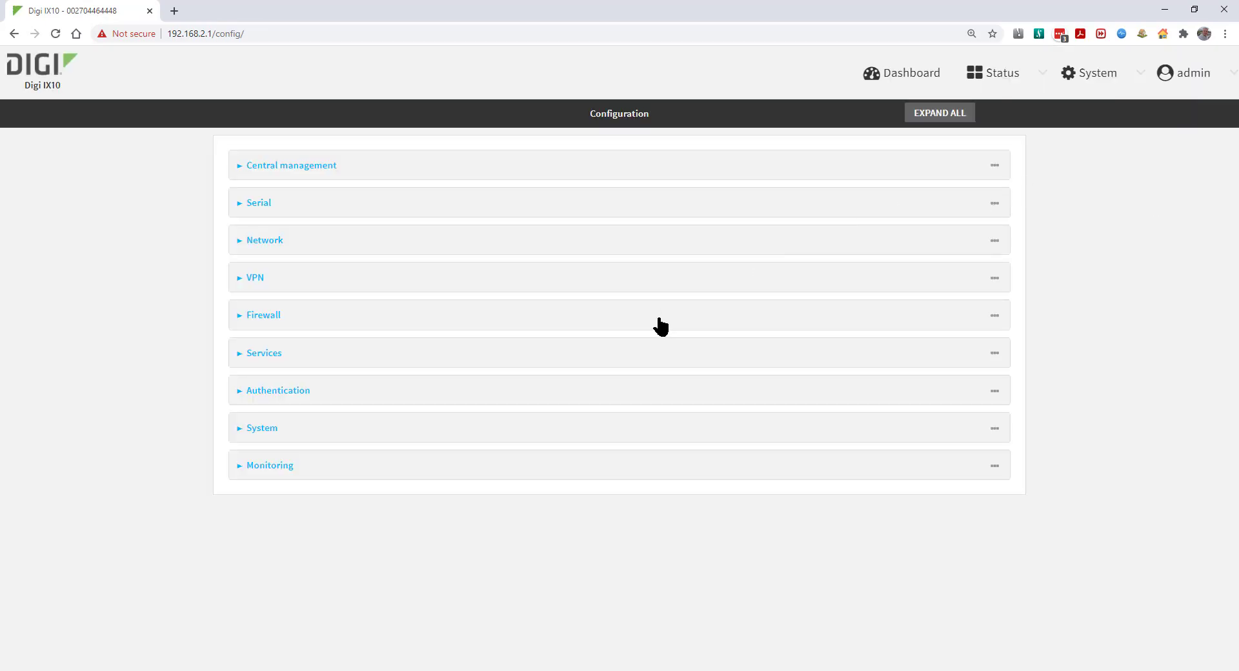
pyautogui.click(657, 329)
pyautogui.click(652, 434)
pyautogui.scroll(-3, 614, 325)
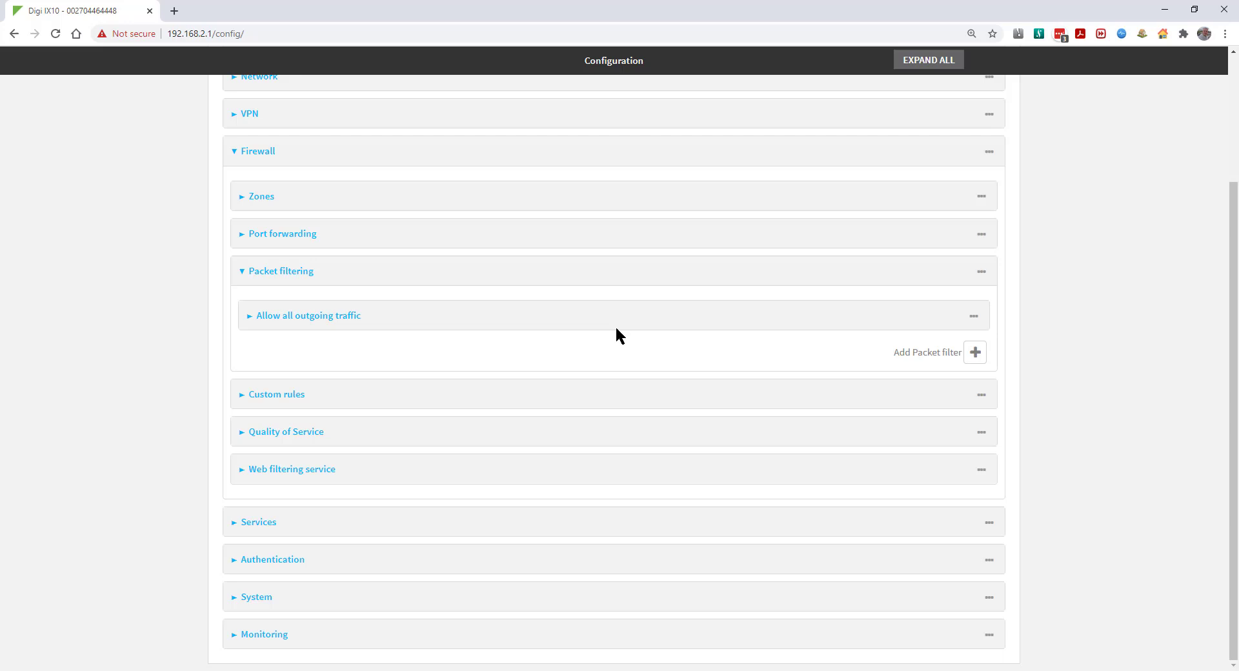
pyautogui.click(614, 326)
pyautogui.scroll(-3, 613, 323)
pyautogui.scroll(-1, 612, 323)
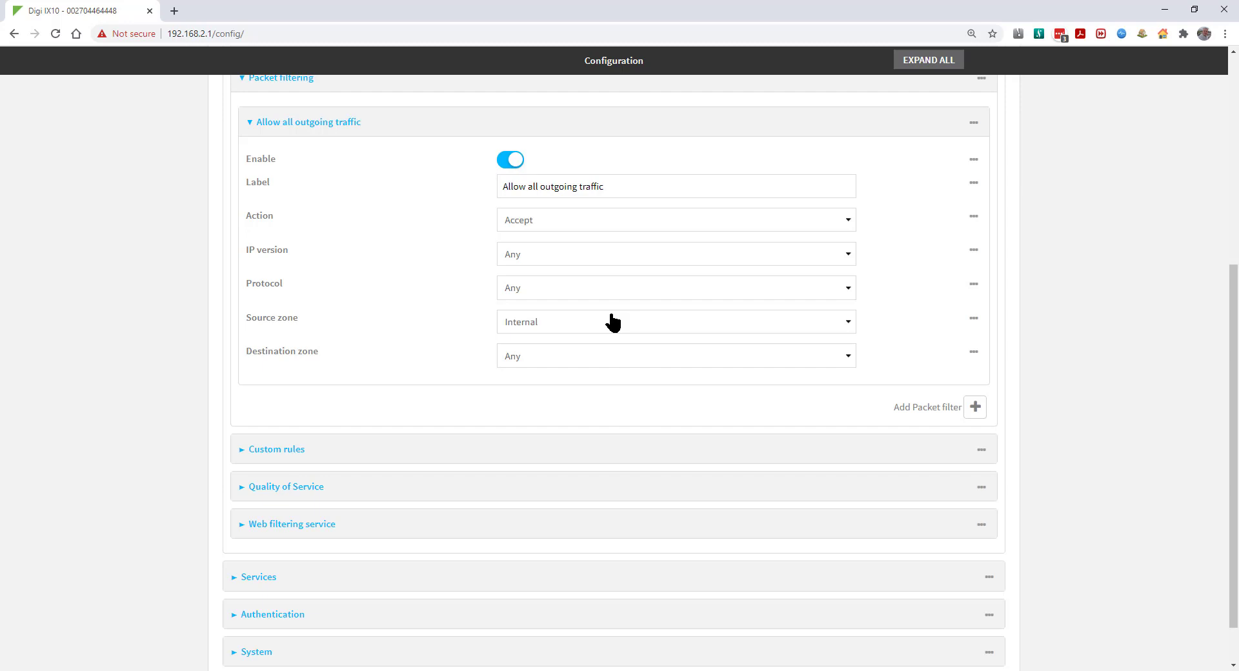
# Add a new packet filter labelled 'Block ICMP' with action Drop.
pyautogui.click(976, 408)
pyautogui.scroll(-4, 949, 423)
pyautogui.click(556, 218)
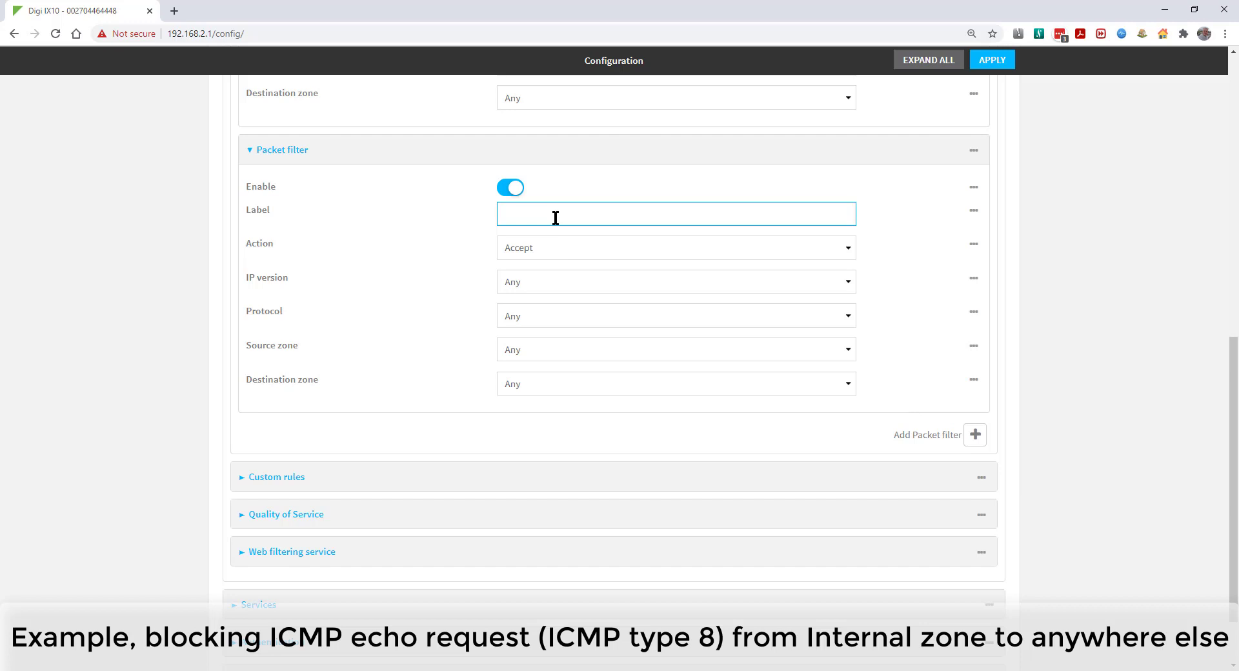
pyautogui.write('Block ICMP')
pyautogui.click(609, 248)
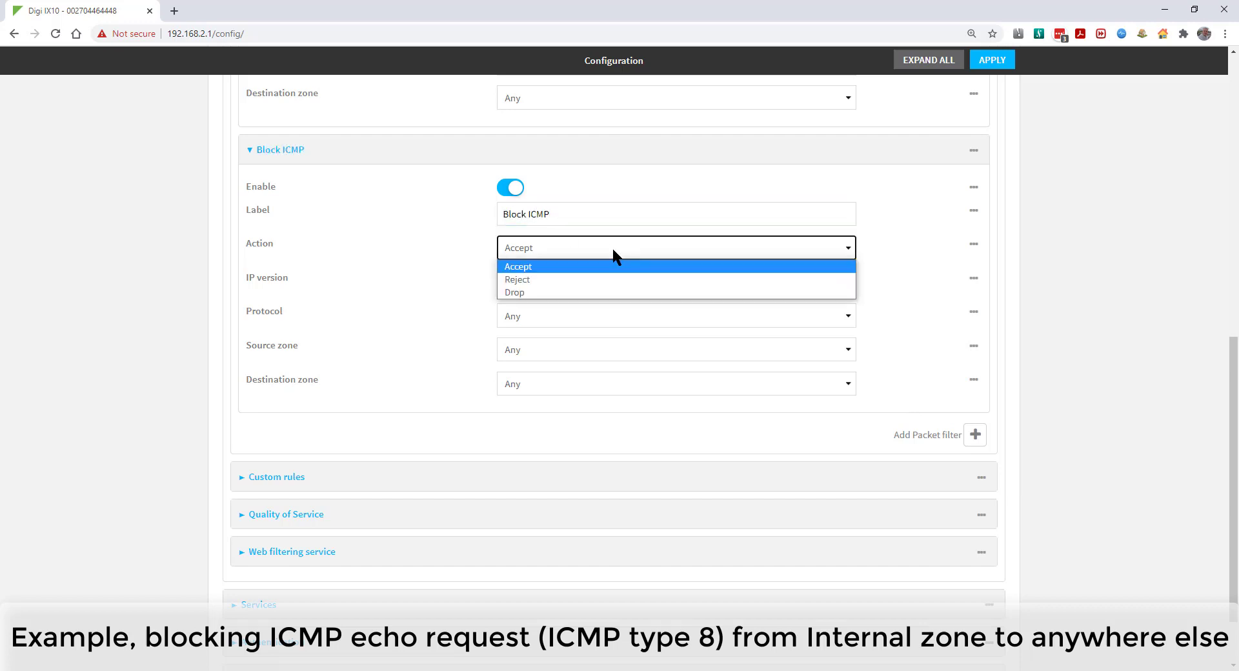
pyautogui.click(623, 294)
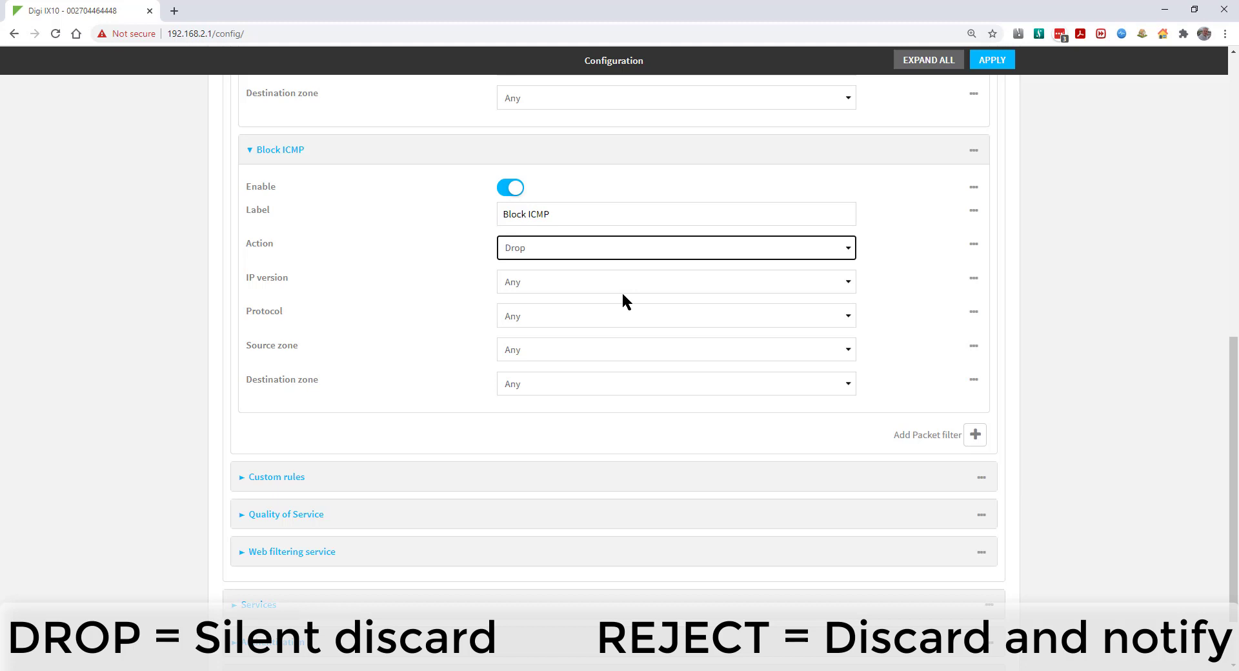
# Restrict the rule to IPv4 ICMP type 8 from source zone Internal.
pyautogui.click(614, 282)
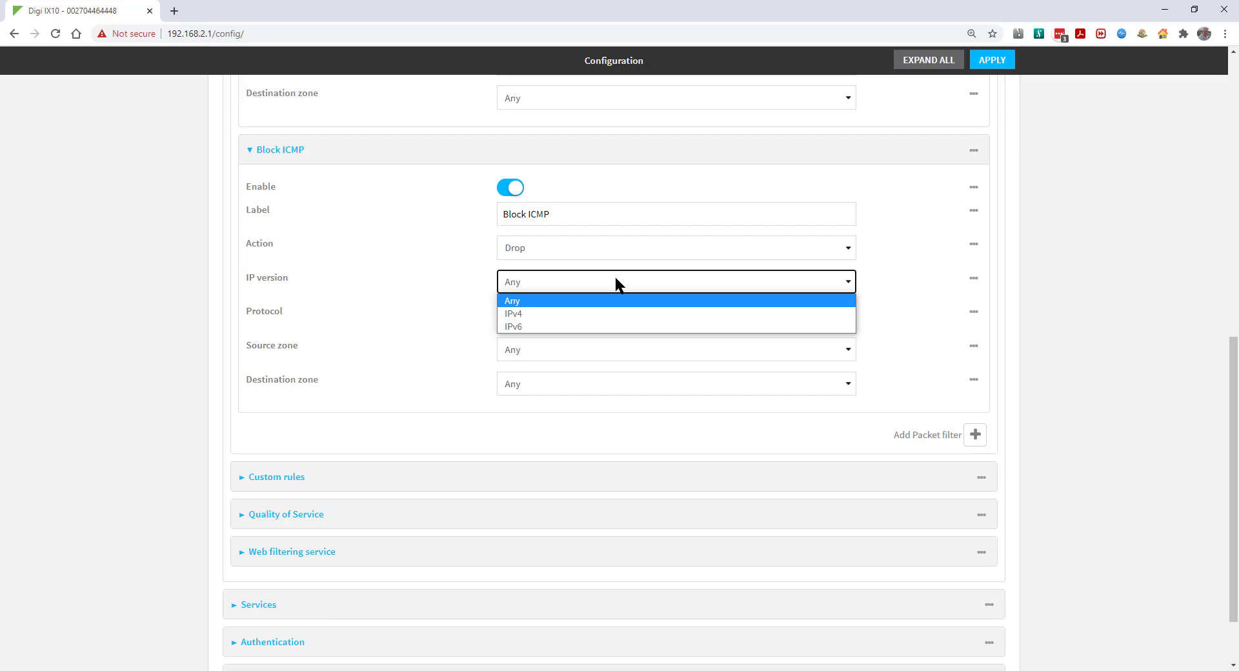
pyautogui.click(600, 315)
pyautogui.click(594, 313)
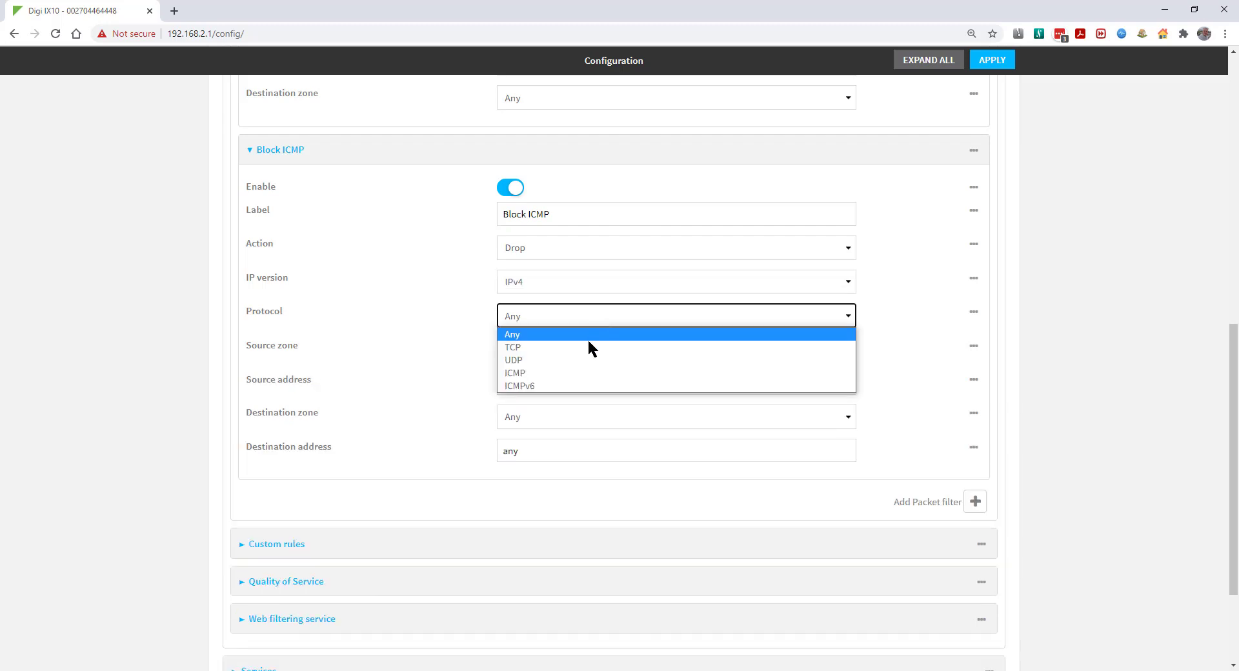
pyautogui.click(590, 374)
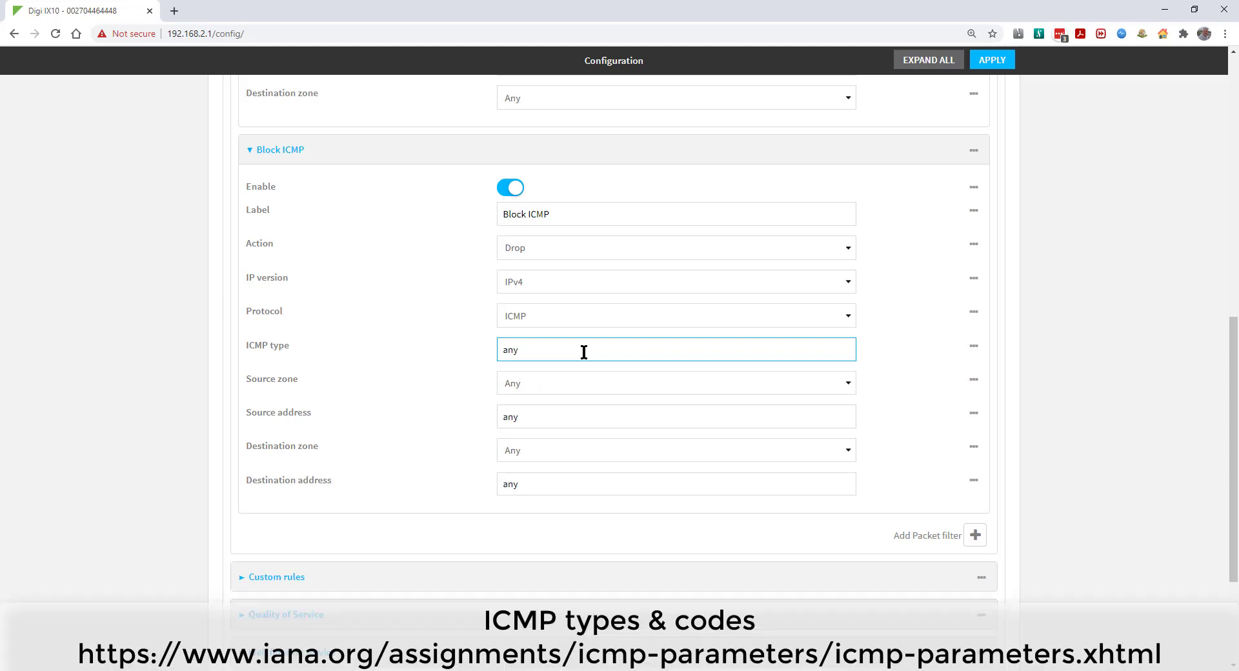
pyautogui.moveTo(583, 352); pyautogui.dragTo(478, 359)
pyautogui.write('8')
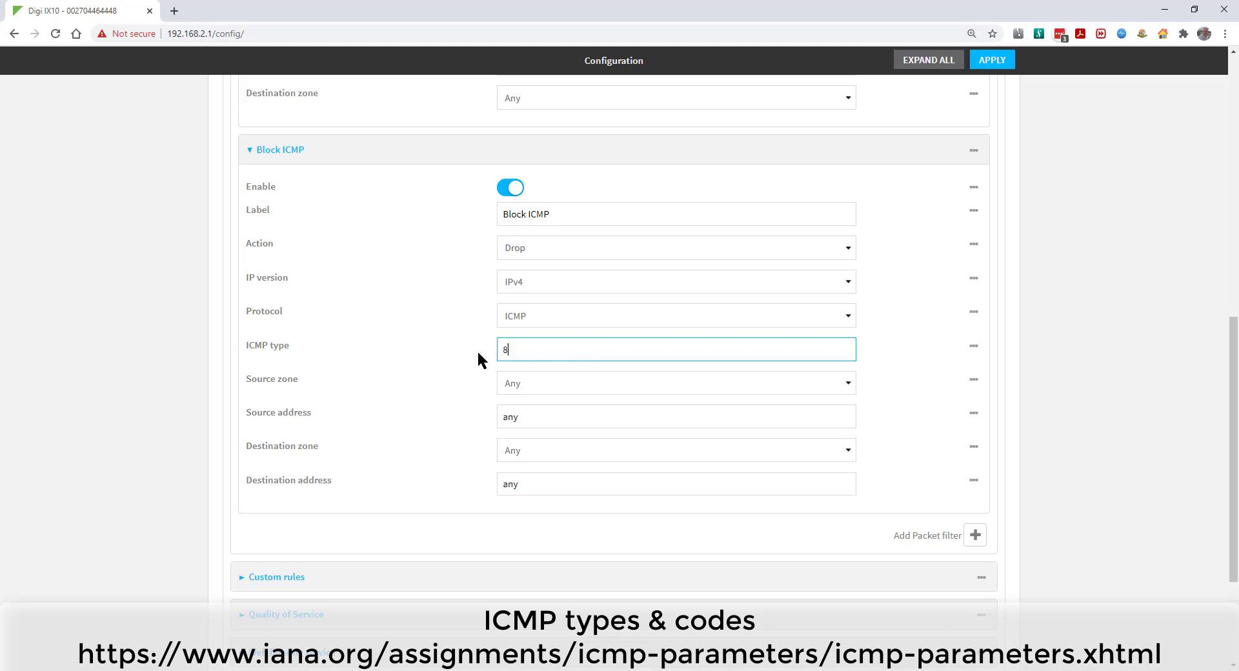
pyautogui.click(576, 381)
pyautogui.click(583, 429)
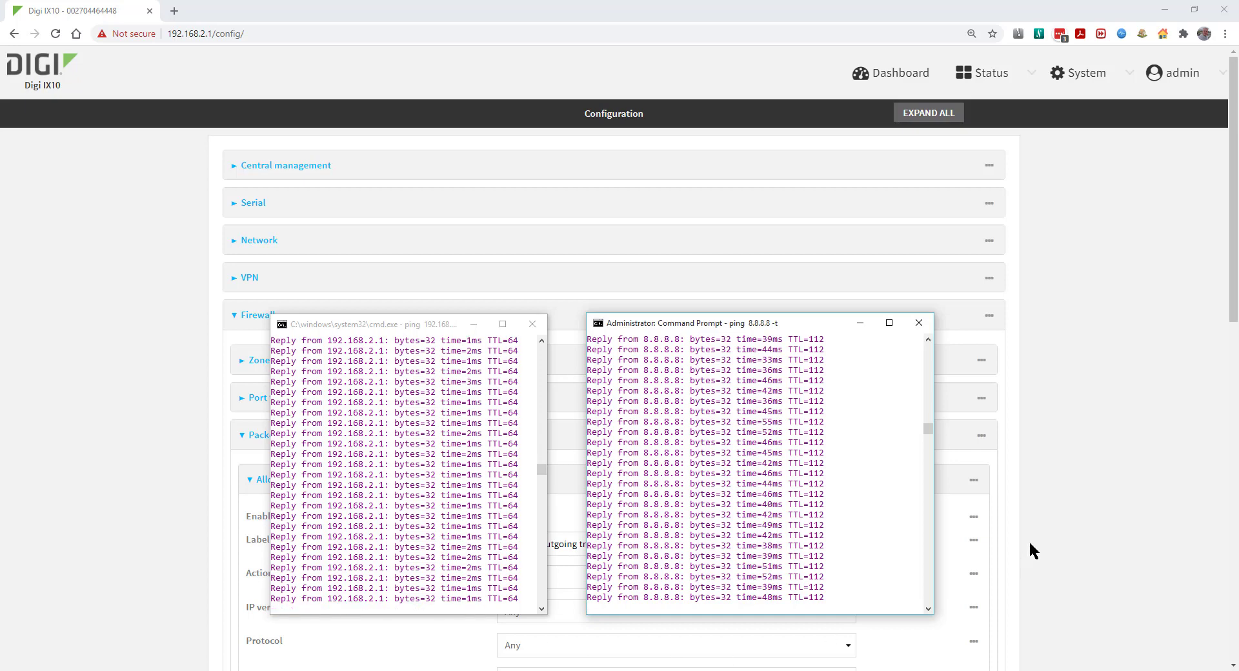
# Move Block ICMP above 'Allow all outgoing traffic', apply the changes, and check both ping windows.
pyautogui.click(1056, 493)
pyautogui.scroll(-5, 1054, 493)
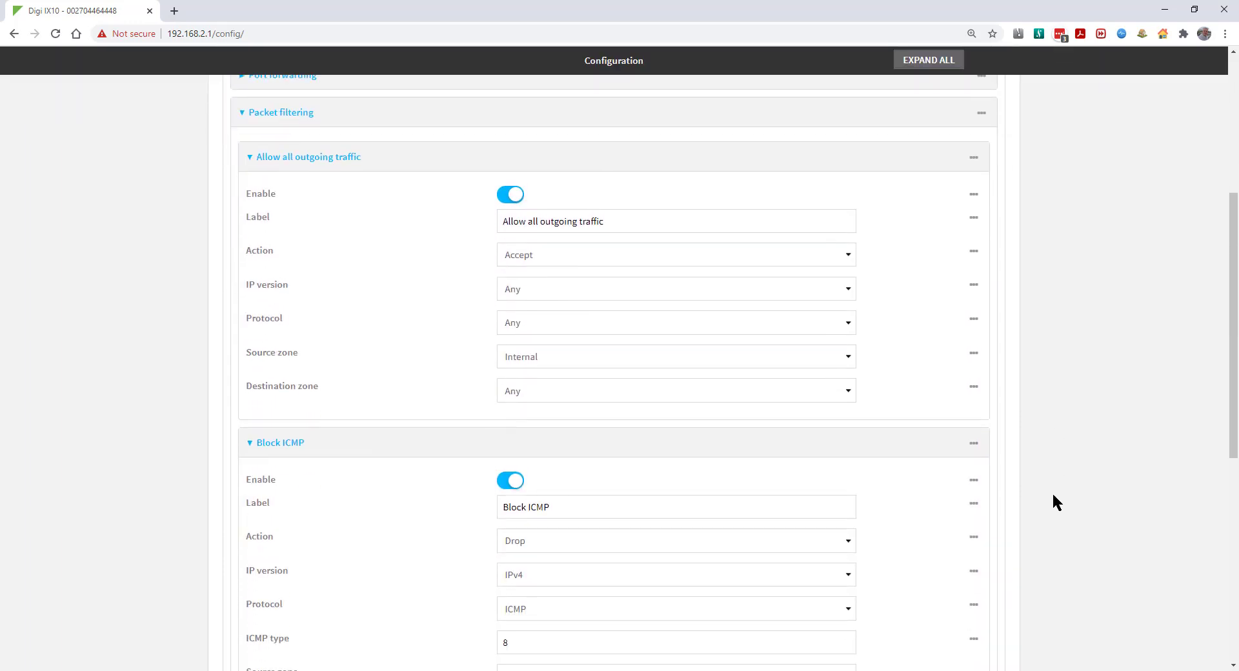
pyautogui.moveTo(727, 451); pyautogui.dragTo(692, 179)
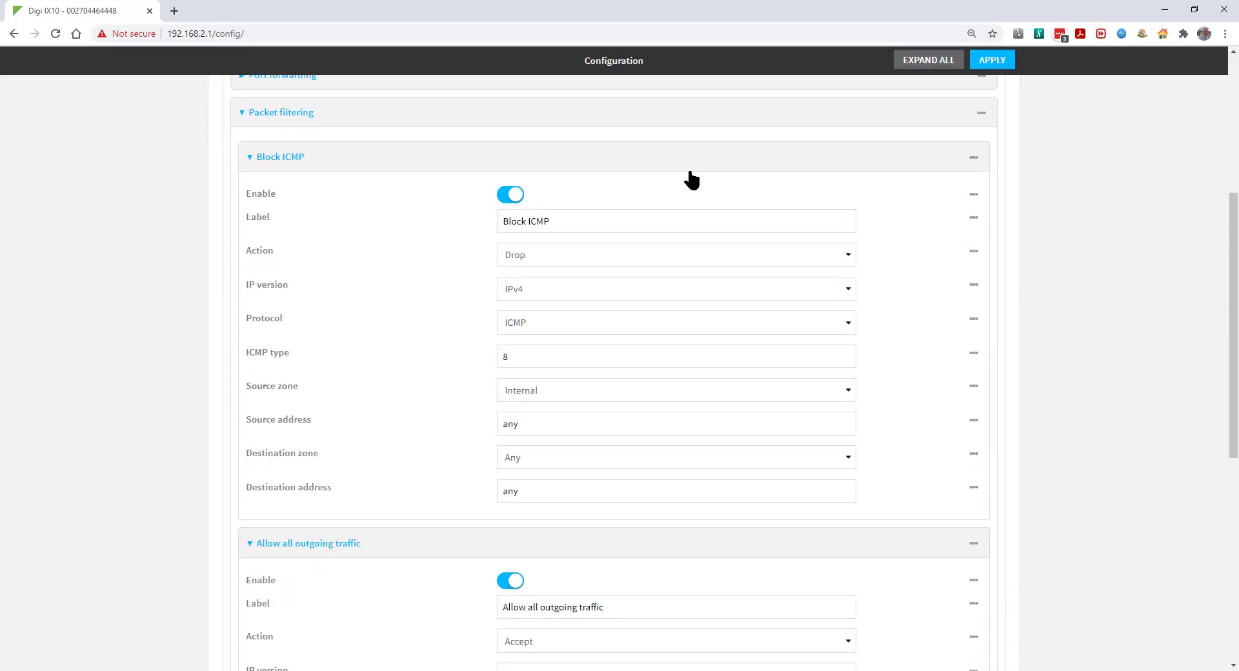
pyautogui.click(986, 59)
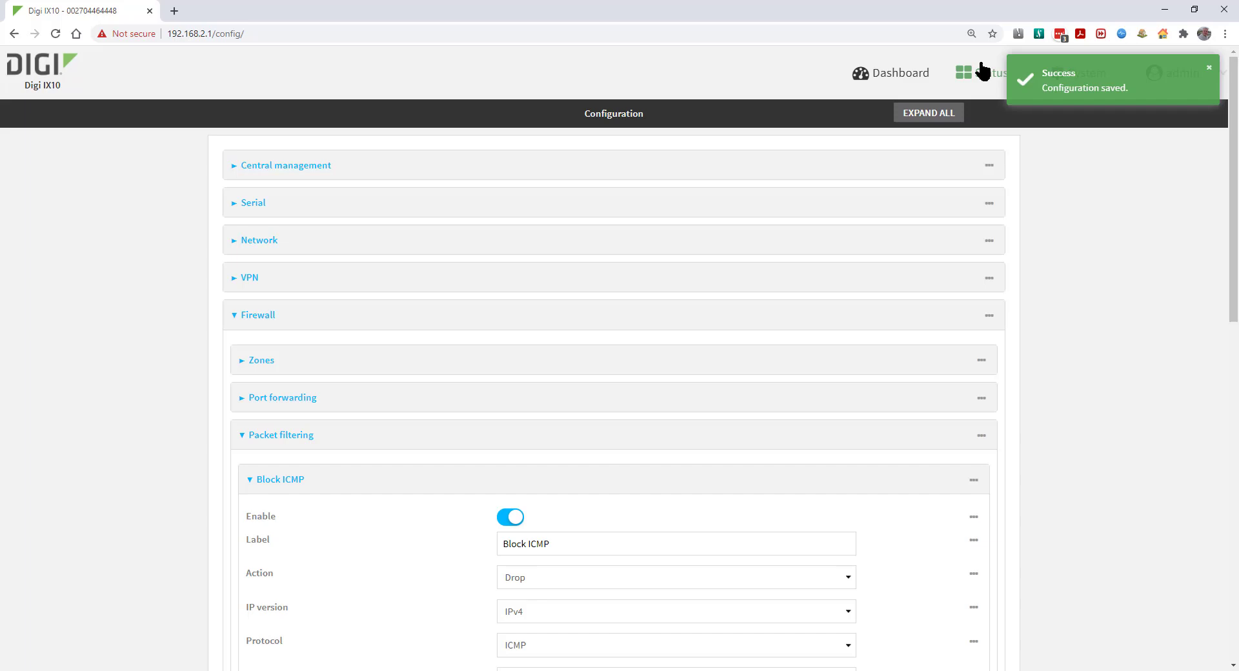
pyautogui.click(362, 642)
pyautogui.click(442, 638)
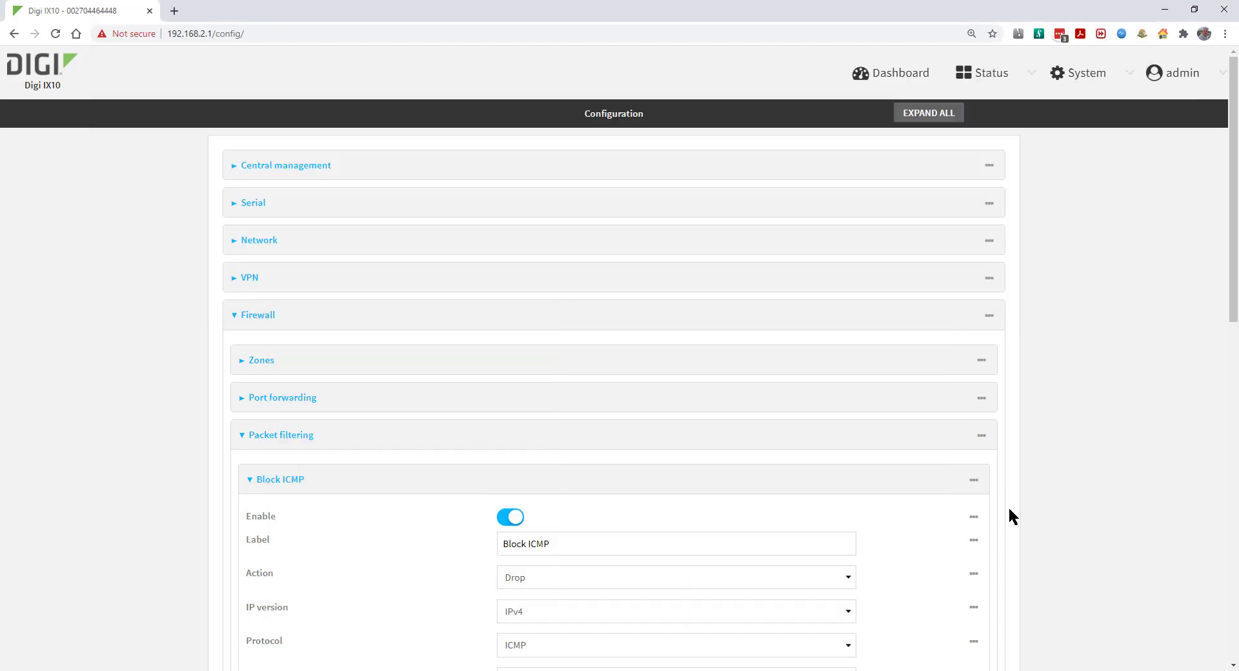
# Expand Firewall > Custom rules and type 'iptables -I ....' into the Rules box.
pyautogui.scroll(-10, 1006, 510)
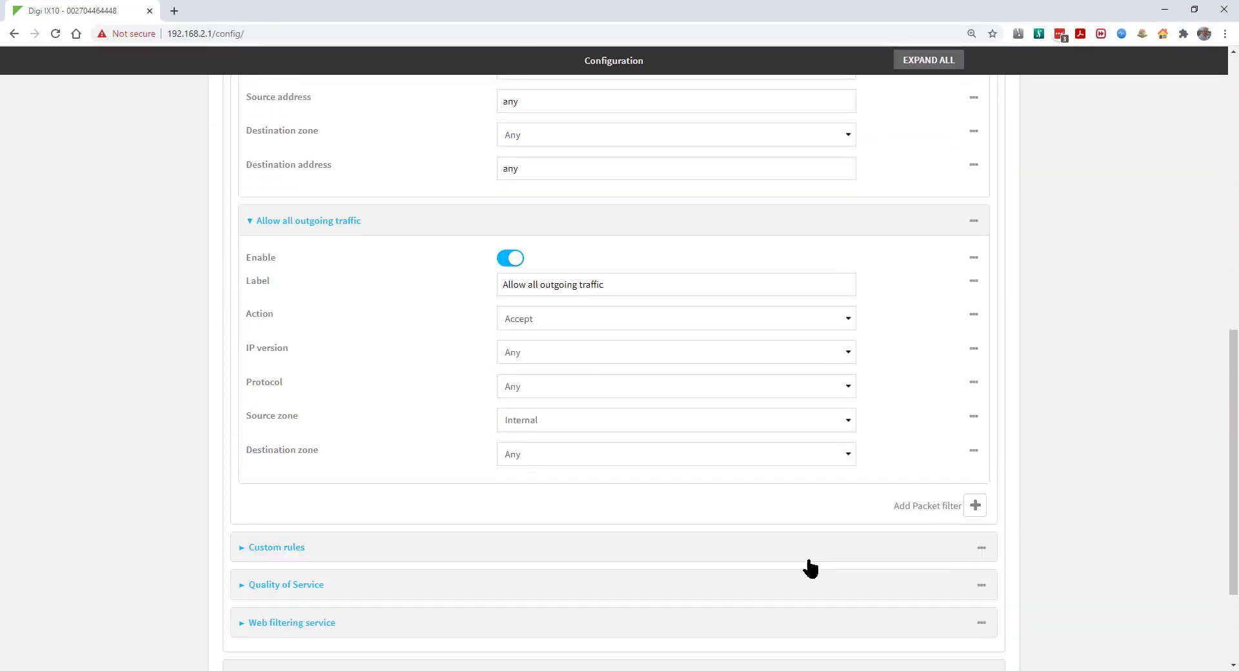
pyautogui.click(808, 560)
pyautogui.scroll(-3, 774, 558)
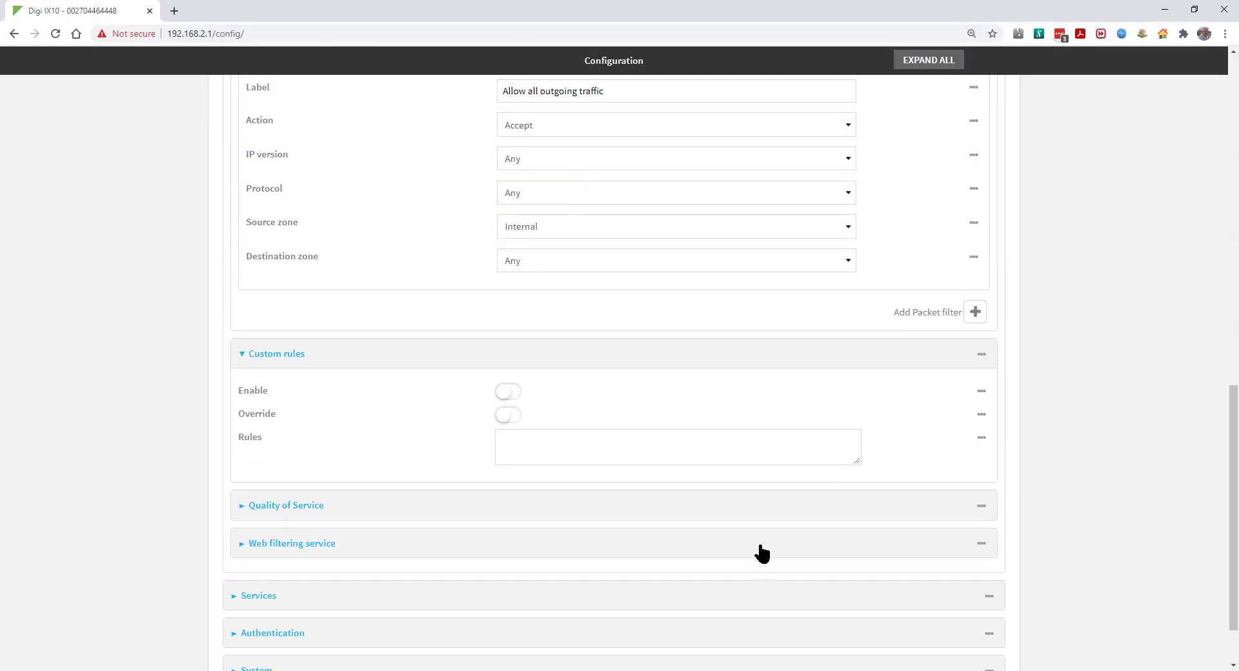
pyautogui.click(542, 440)
pyautogui.write('iptables -')
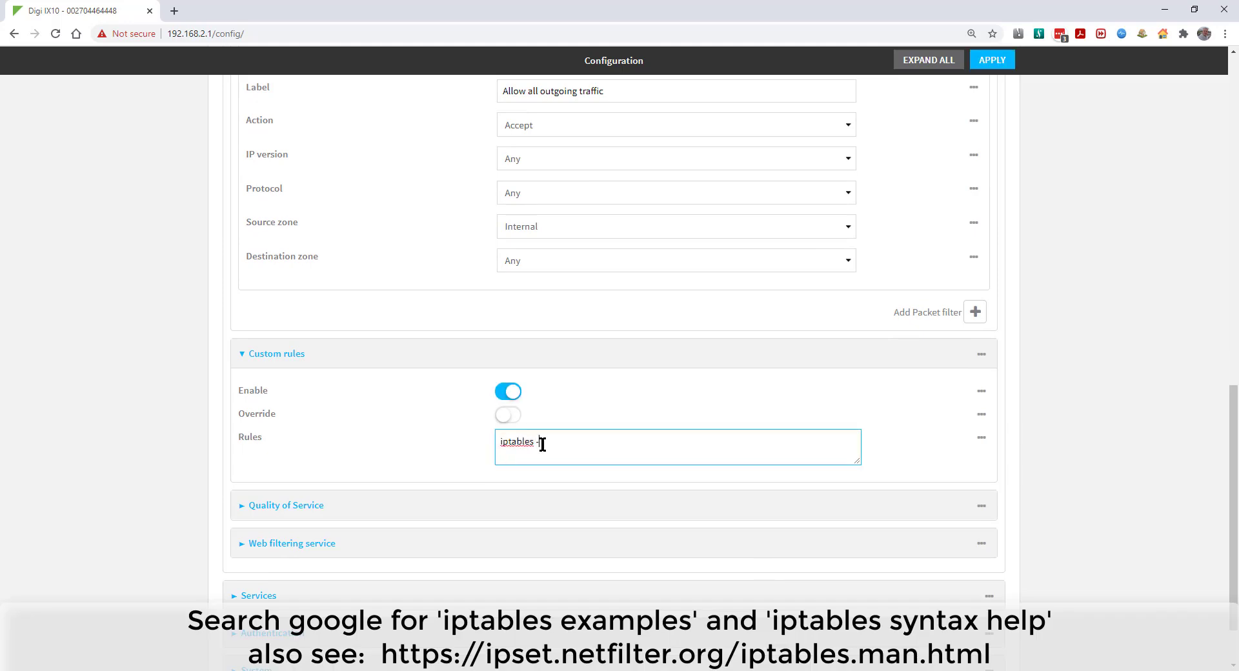
pyautogui.write('I ....')
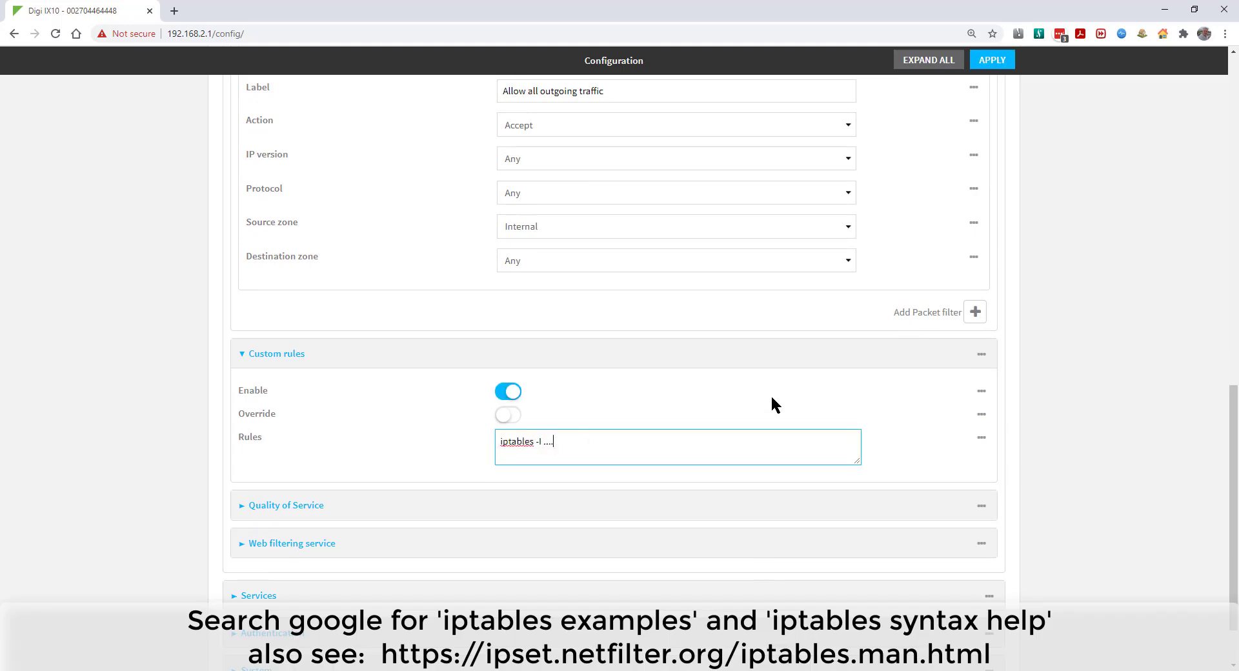